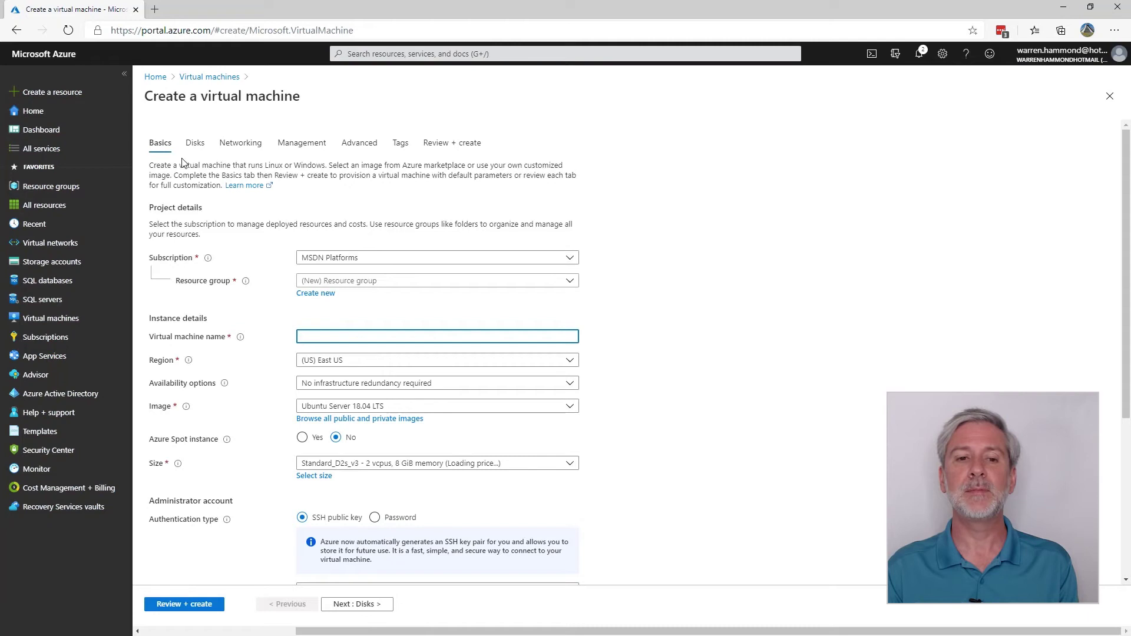
Step: Name the VM testvm in region (US) Central US and resource group hypervclass
left_click(335, 360)
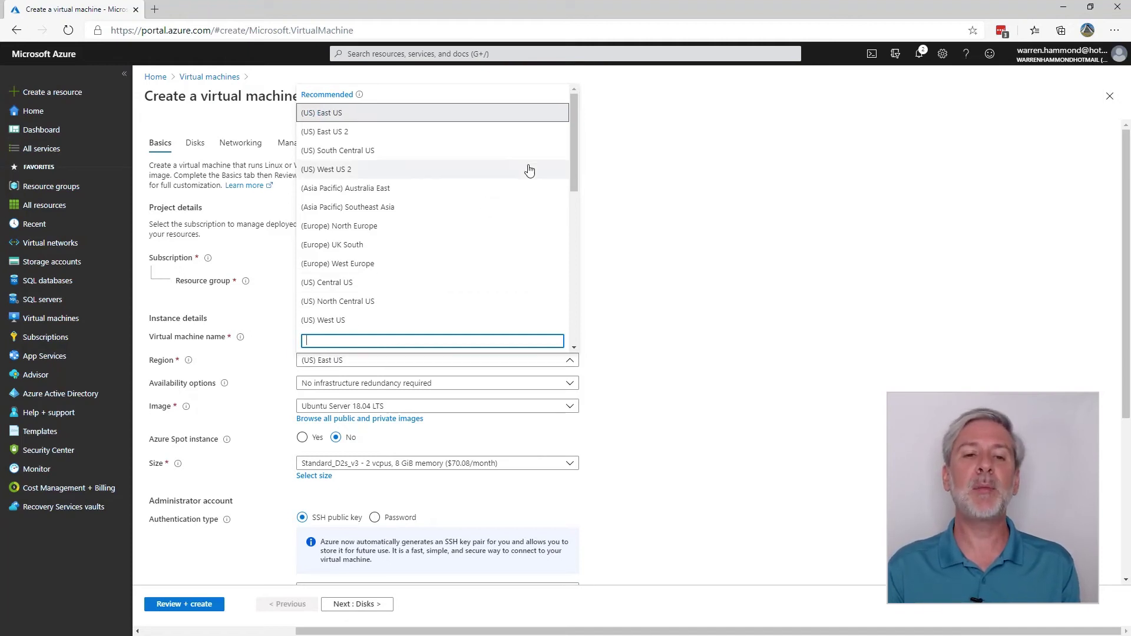
left_click(345, 282)
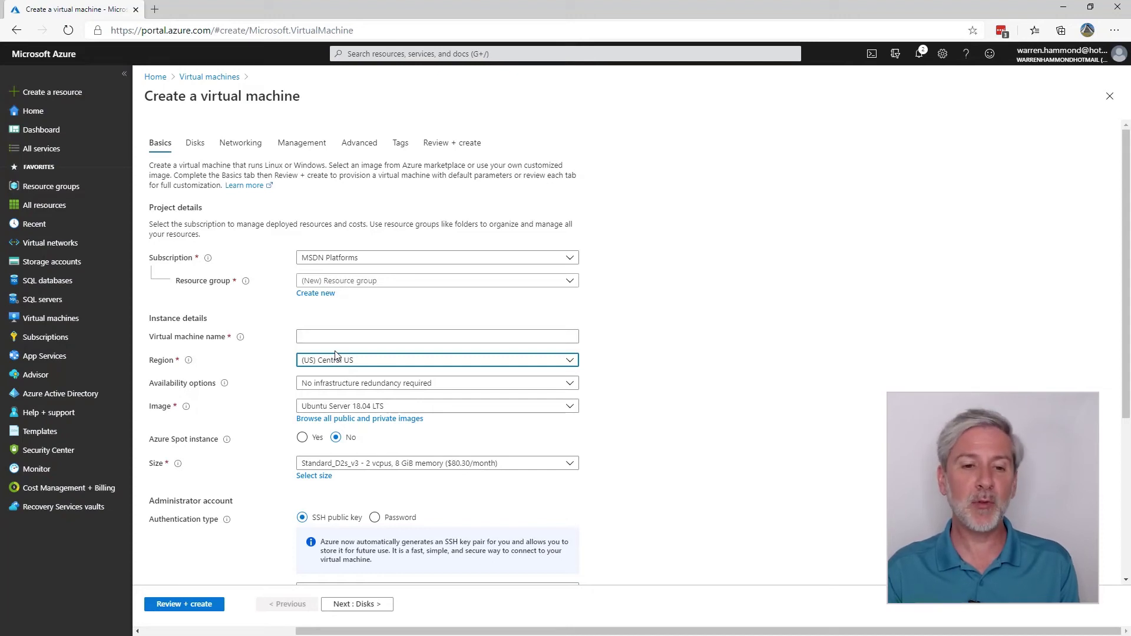
left_click(336, 333)
type("testvm")
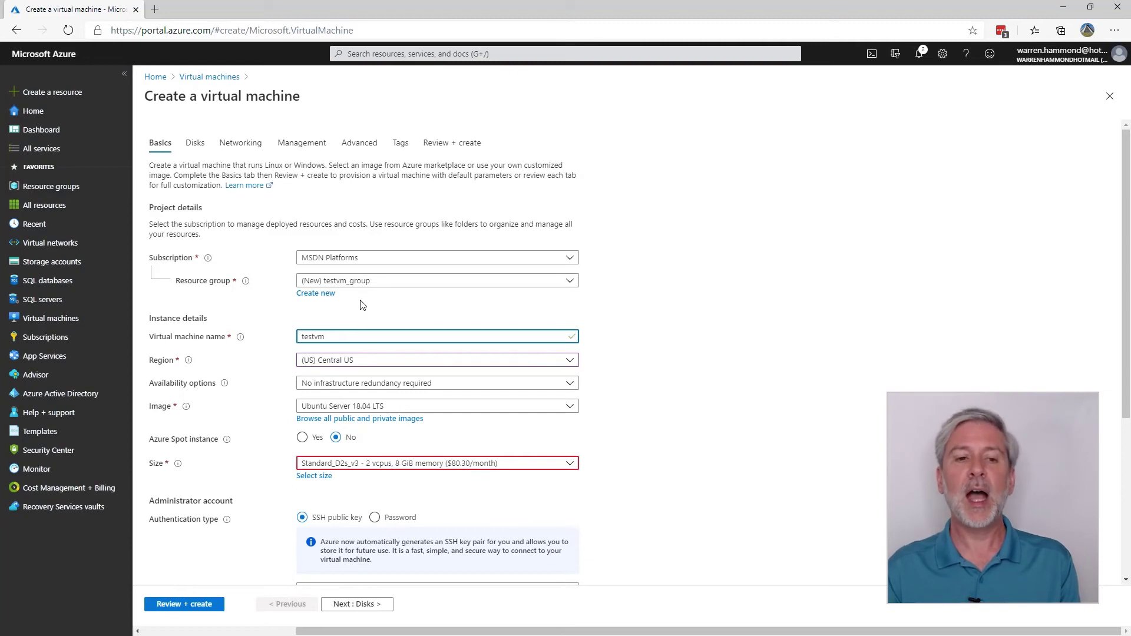
left_click(368, 281)
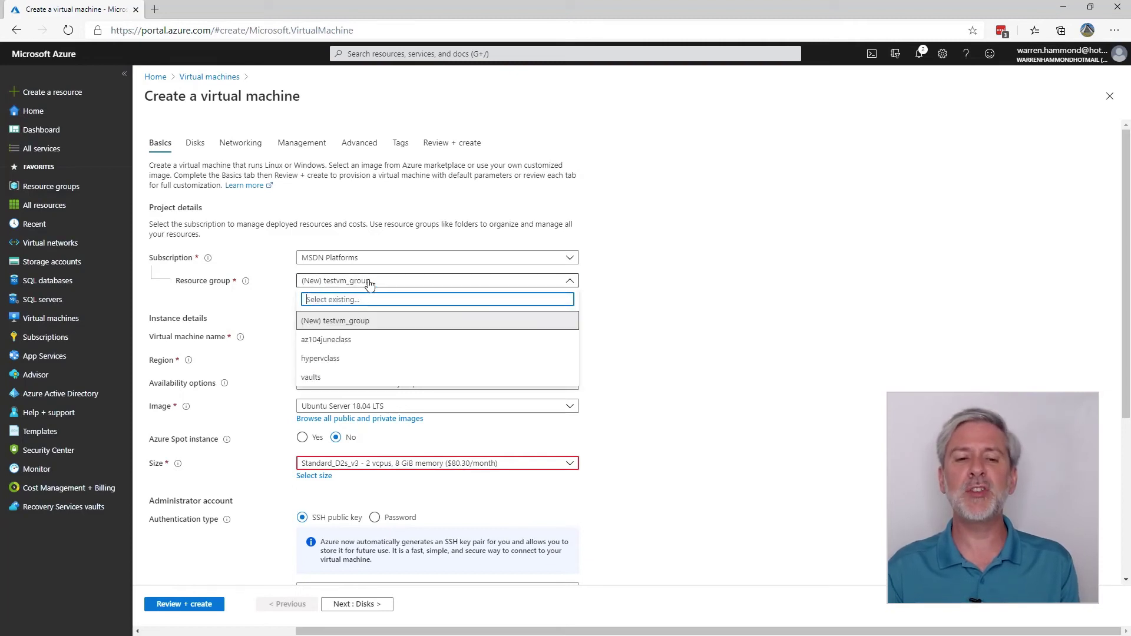
left_click(327, 358)
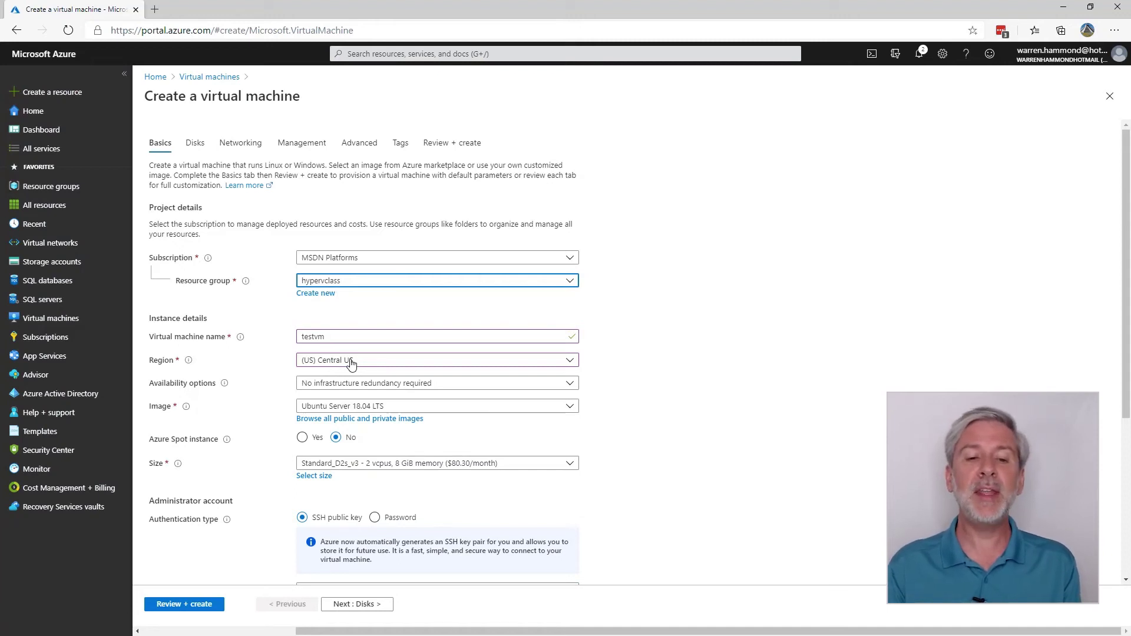
left_click(332, 383)
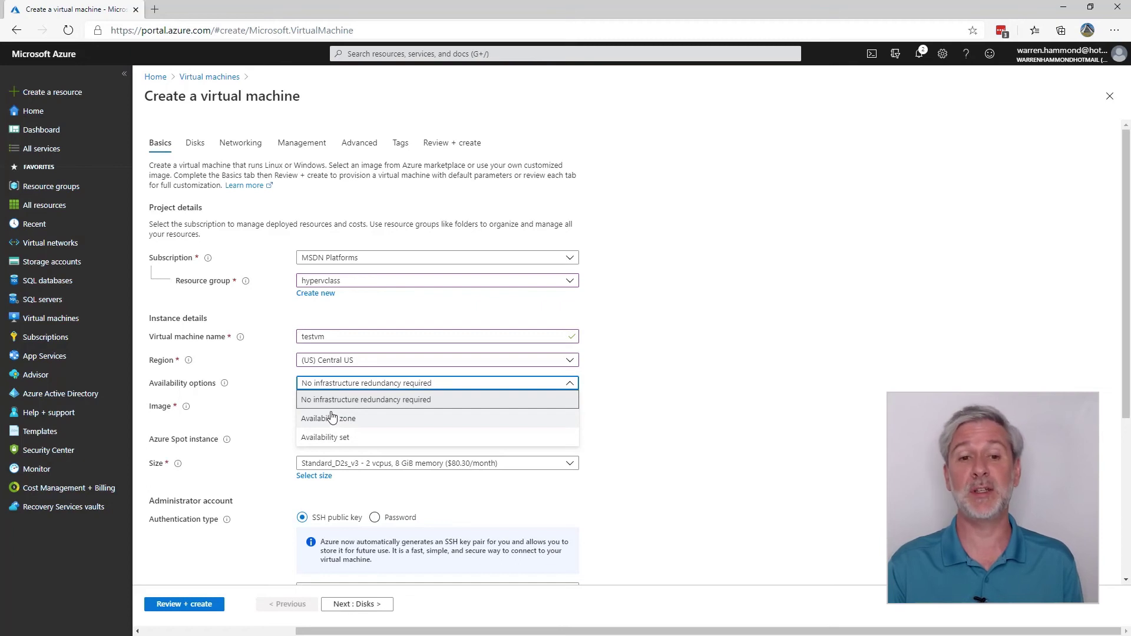
Step: Leave availability options unchanged and select the Windows Server 2019 Datacenter image
left_click(268, 411)
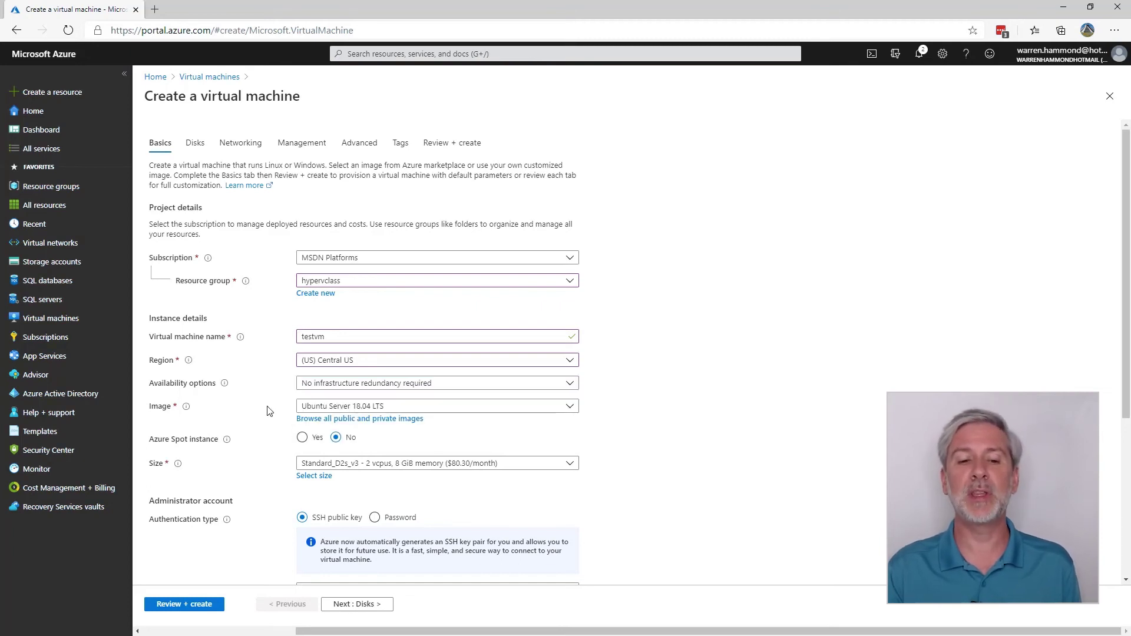
left_click(350, 410)
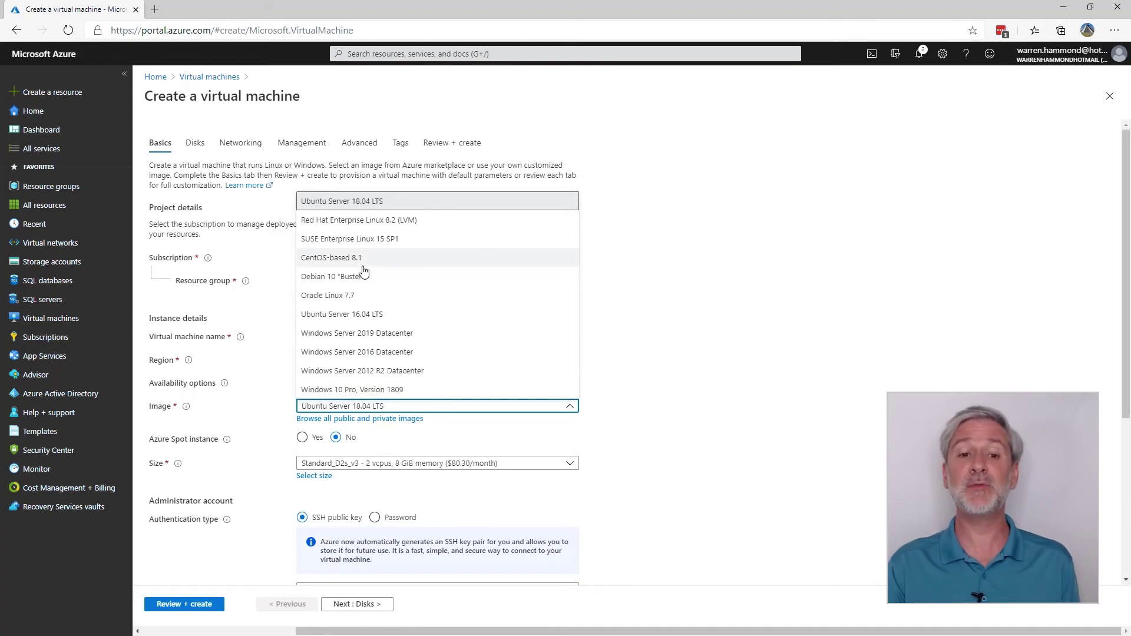
left_click(353, 419)
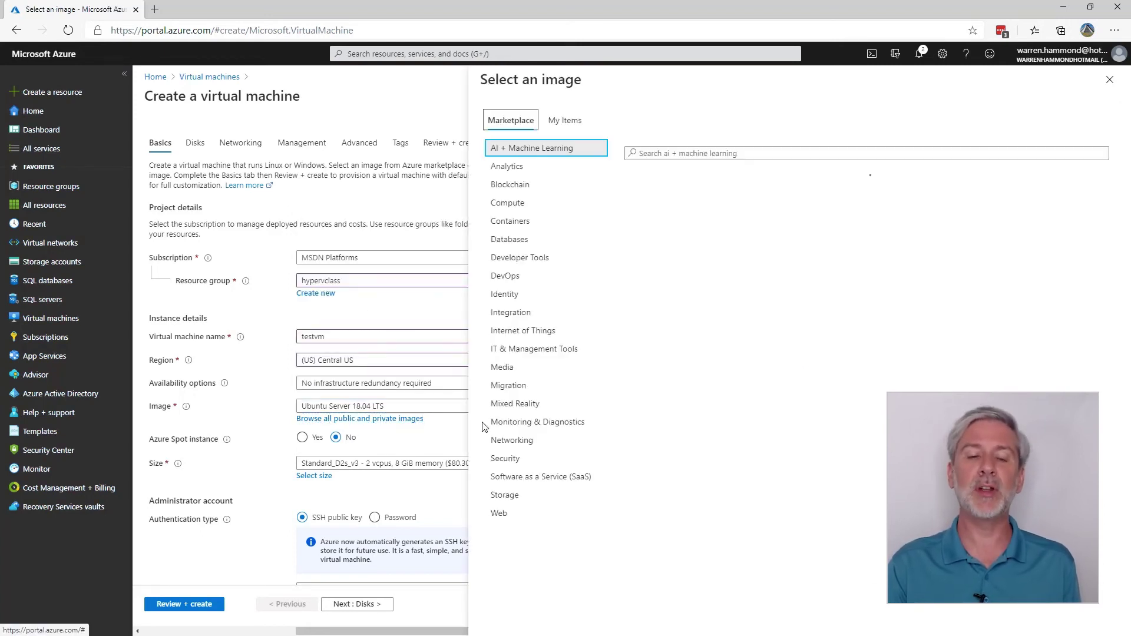
scroll(1057, 221, "down", 8)
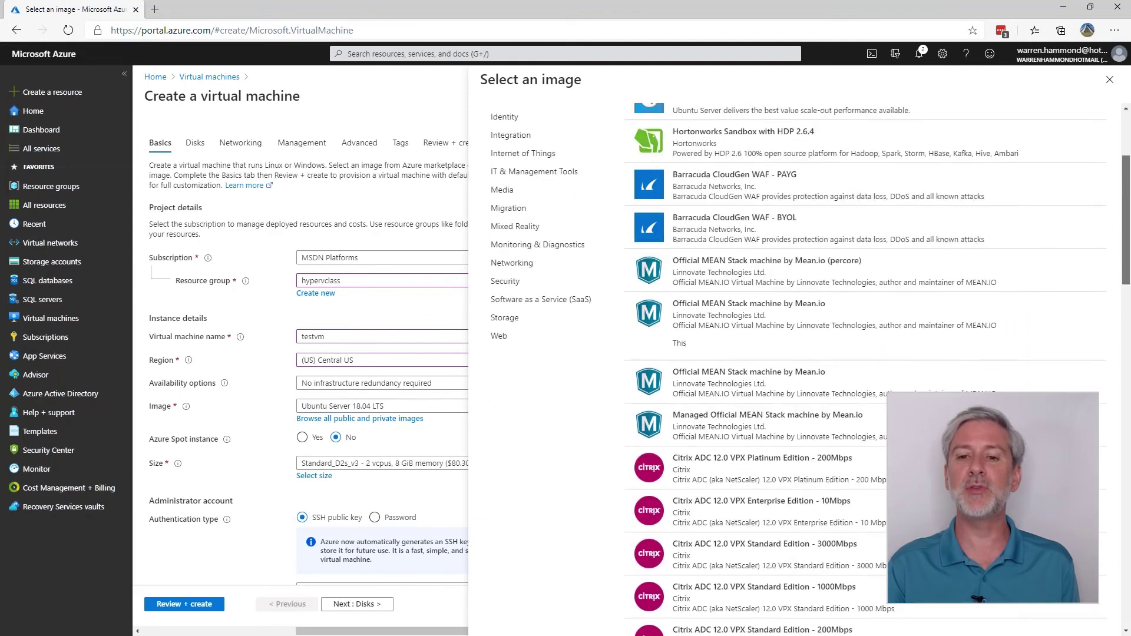
scroll(865, 370, "down", 5)
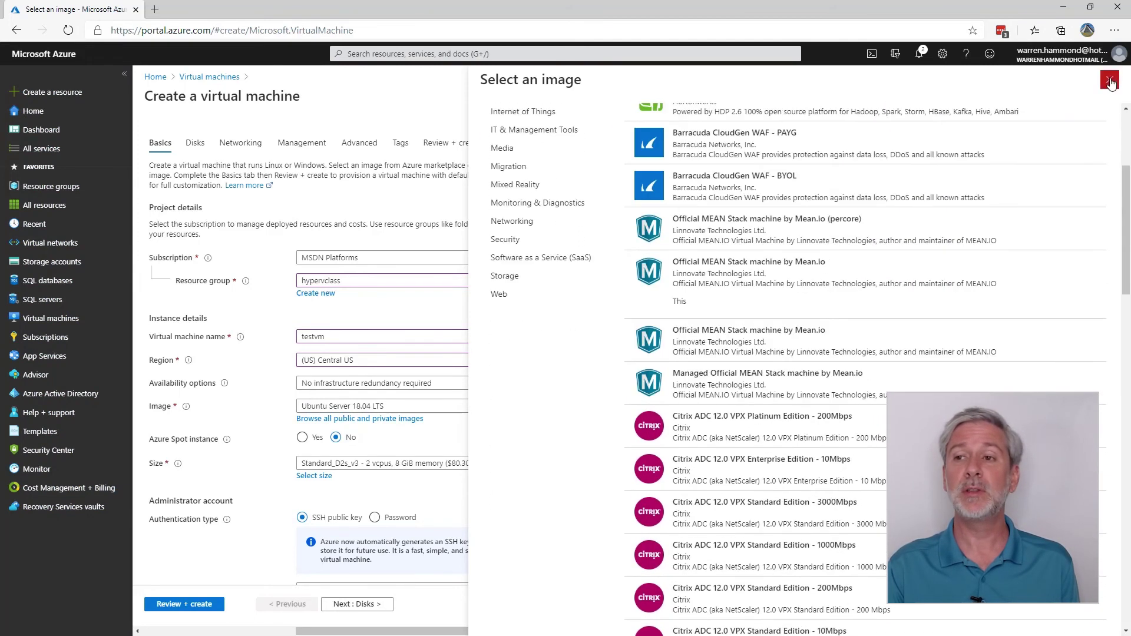
left_click(1110, 80)
left_click(328, 407)
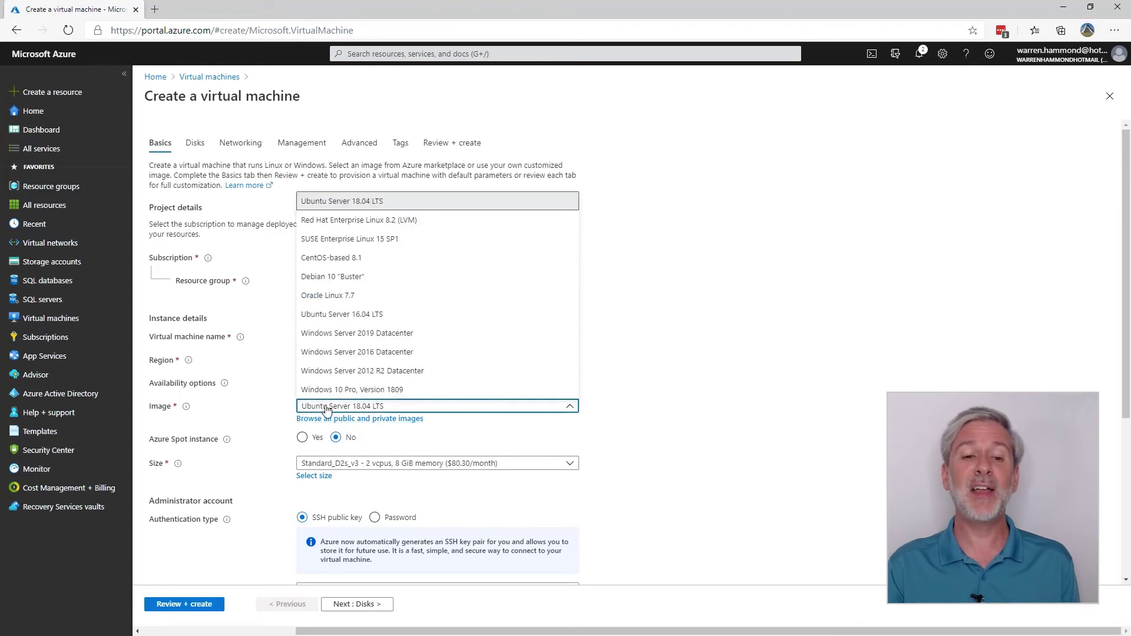
left_click(353, 333)
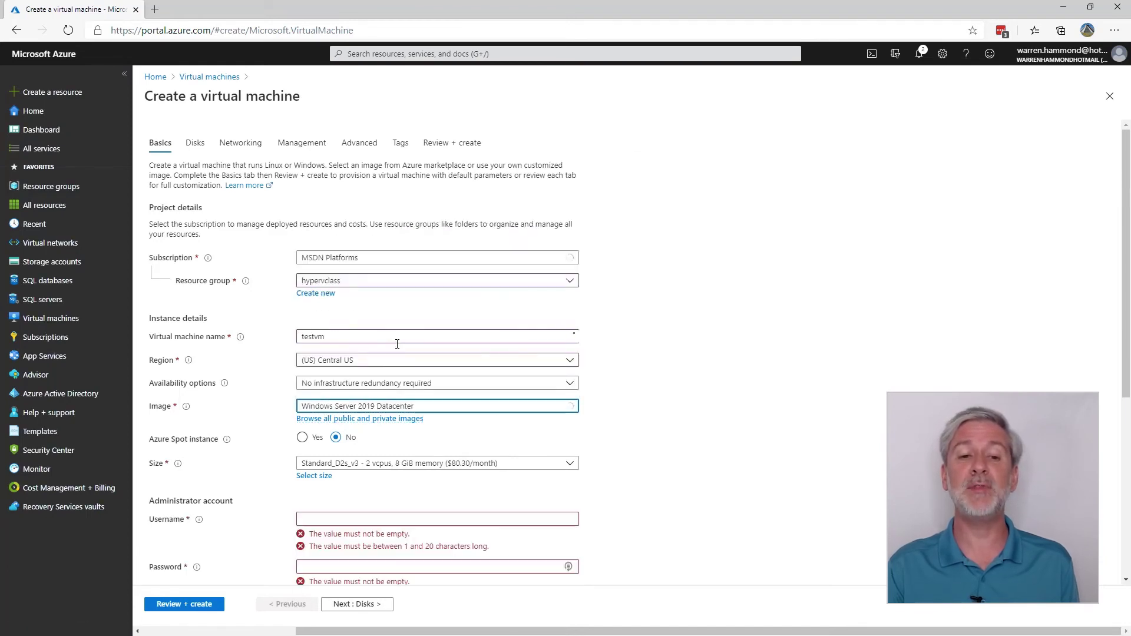
Step: Keep the Standard_D2s_v3 size and enter the administrator username
left_click(371, 465)
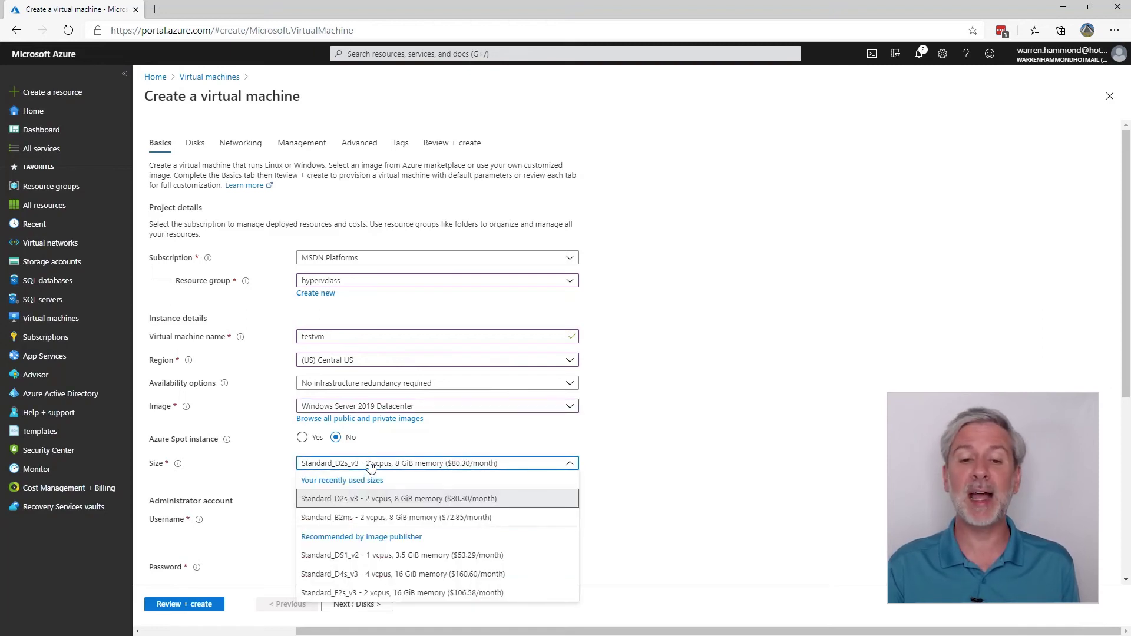
left_click(370, 499)
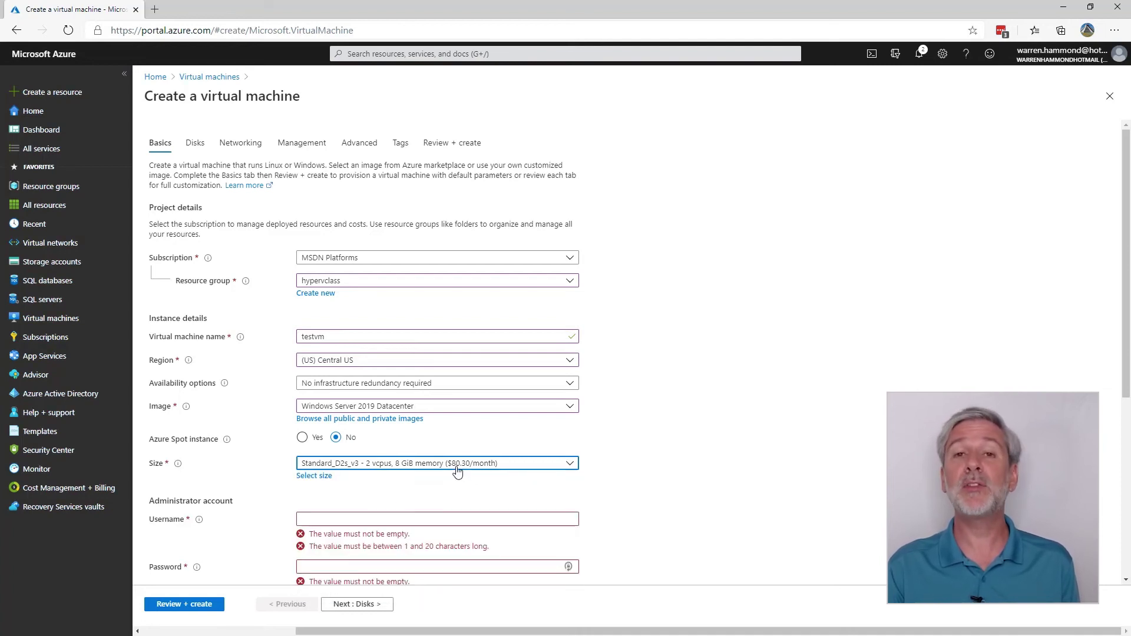
left_click(394, 519)
type("warrenhammond")
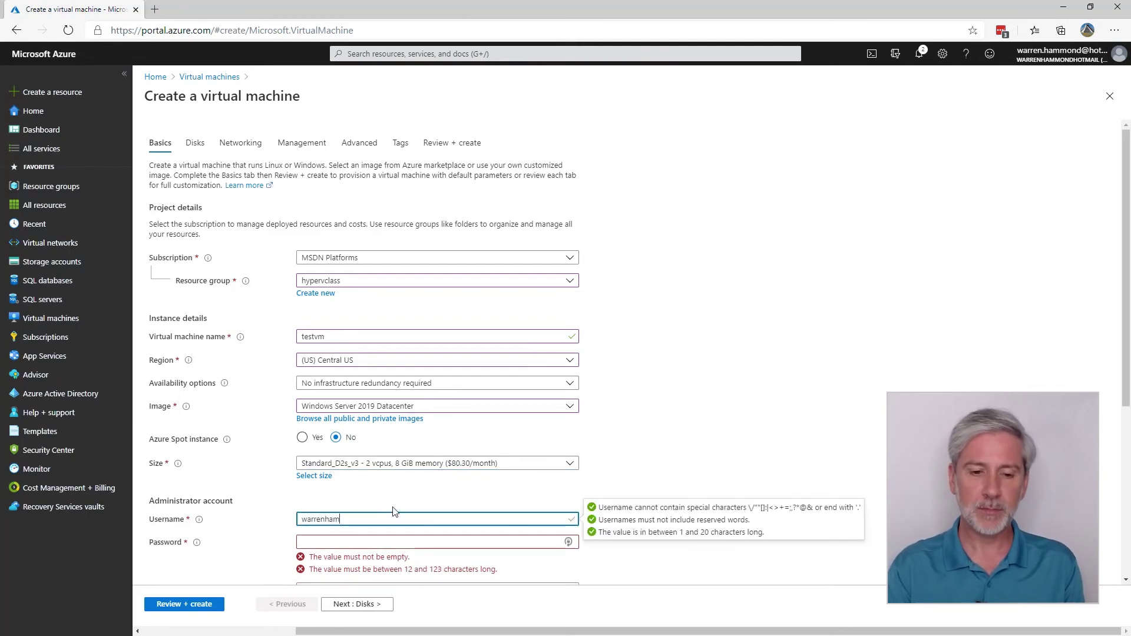
Step: Enter the administrator password and its confirmation
key("Tab")
type("••")
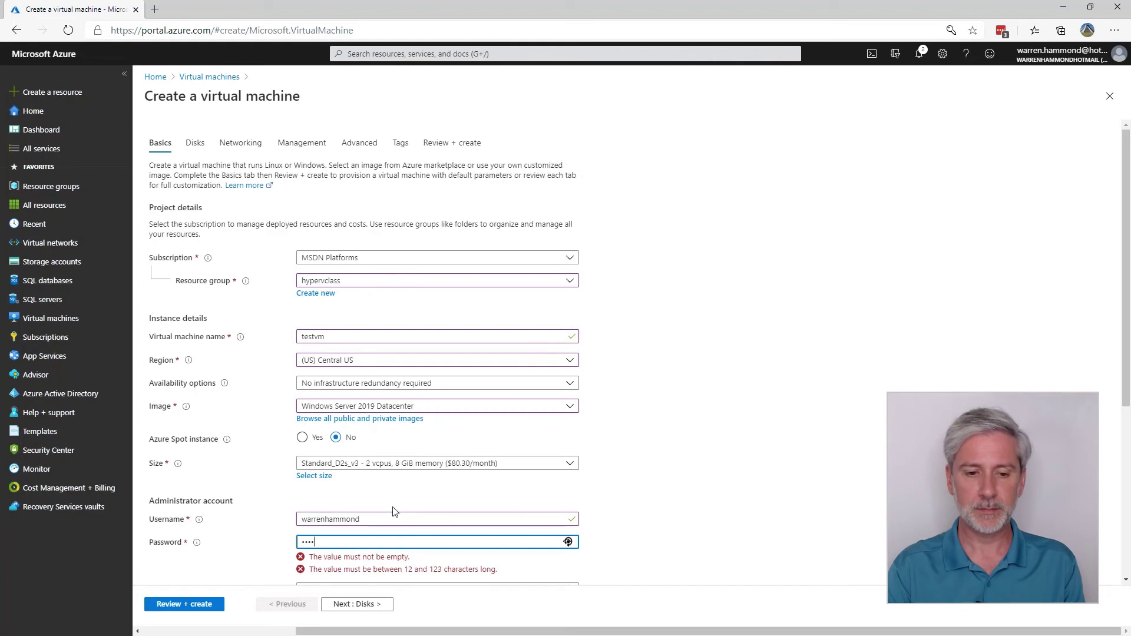
type("•••••")
key("Tab")
type("•••••••••••••")
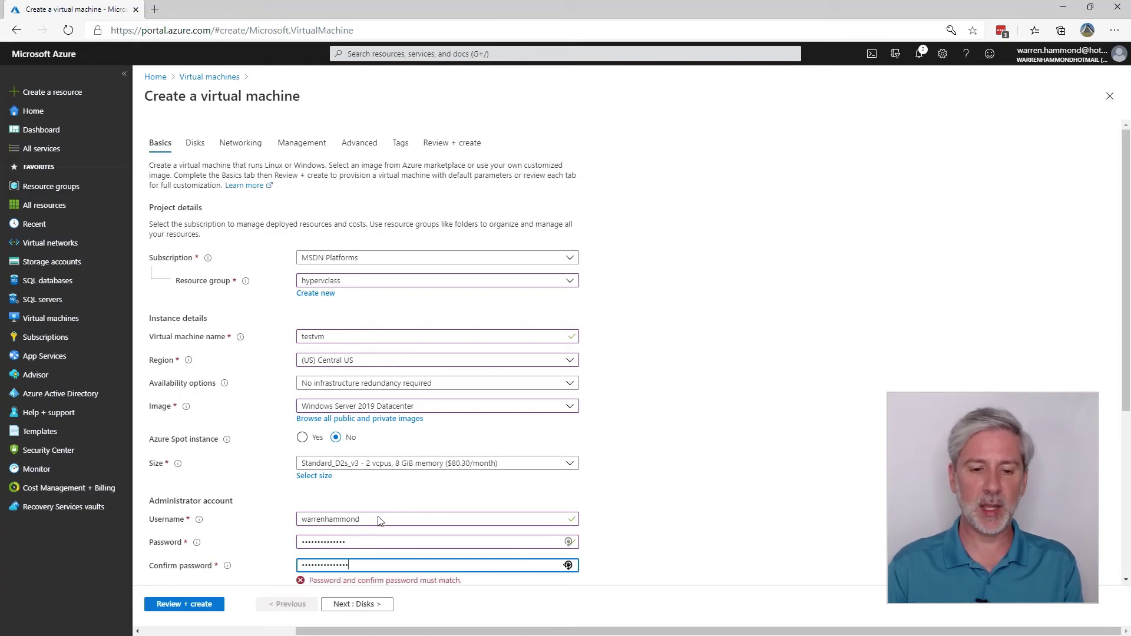
key("shift+Tab")
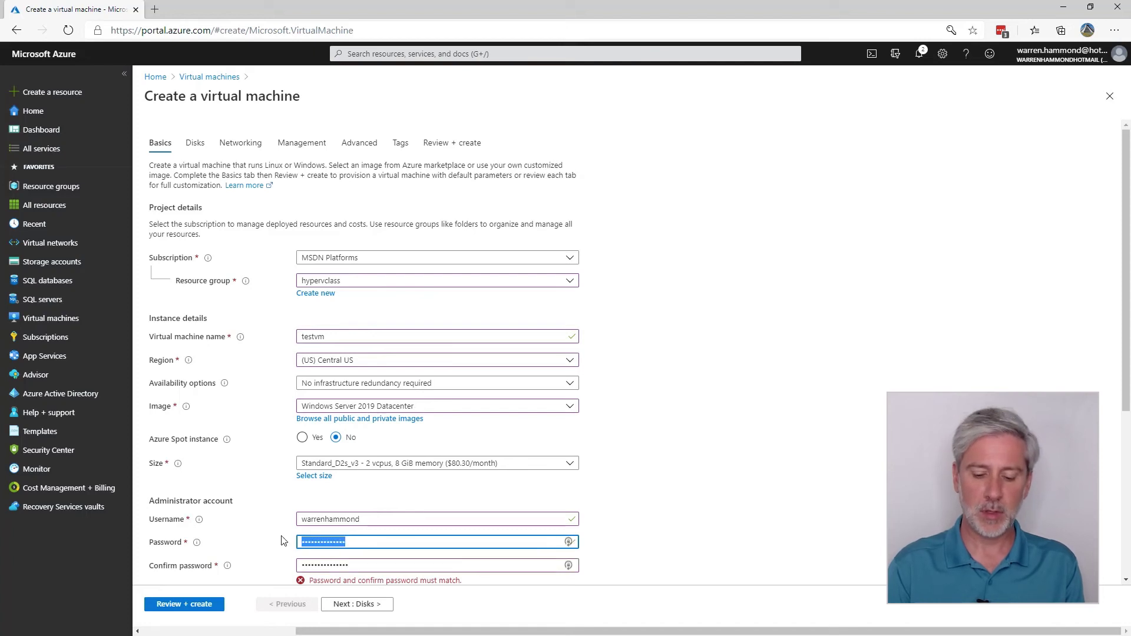
type("•••••••")
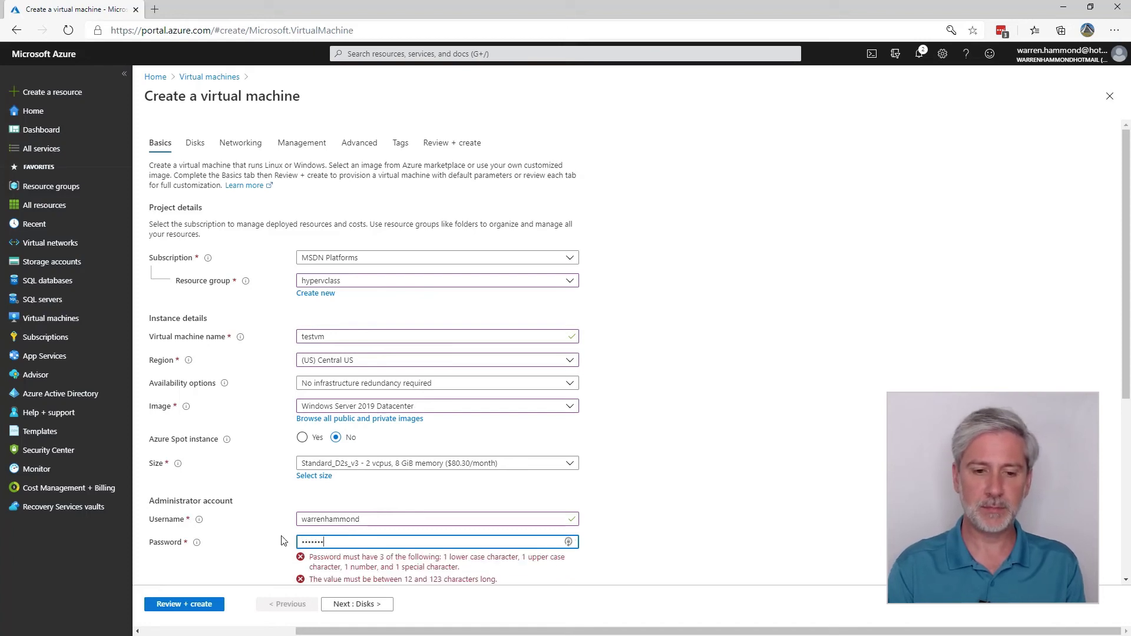
type("••••••••")
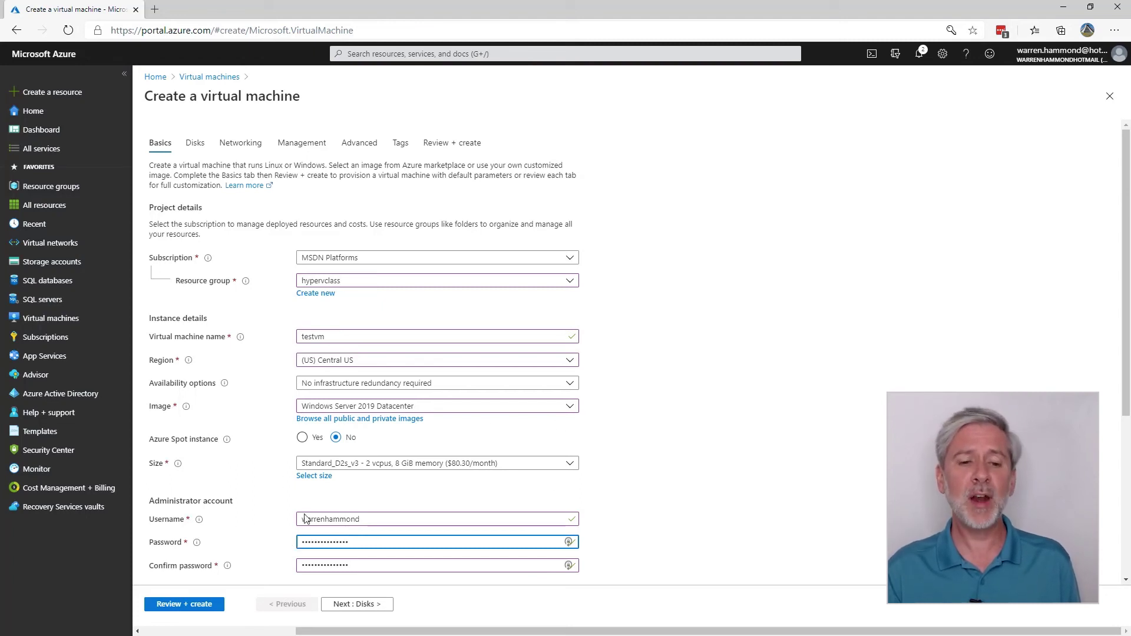
Step: On the Disks tab, keep the OS disk type as Standard HDD and continue to Networking
left_click(356, 605)
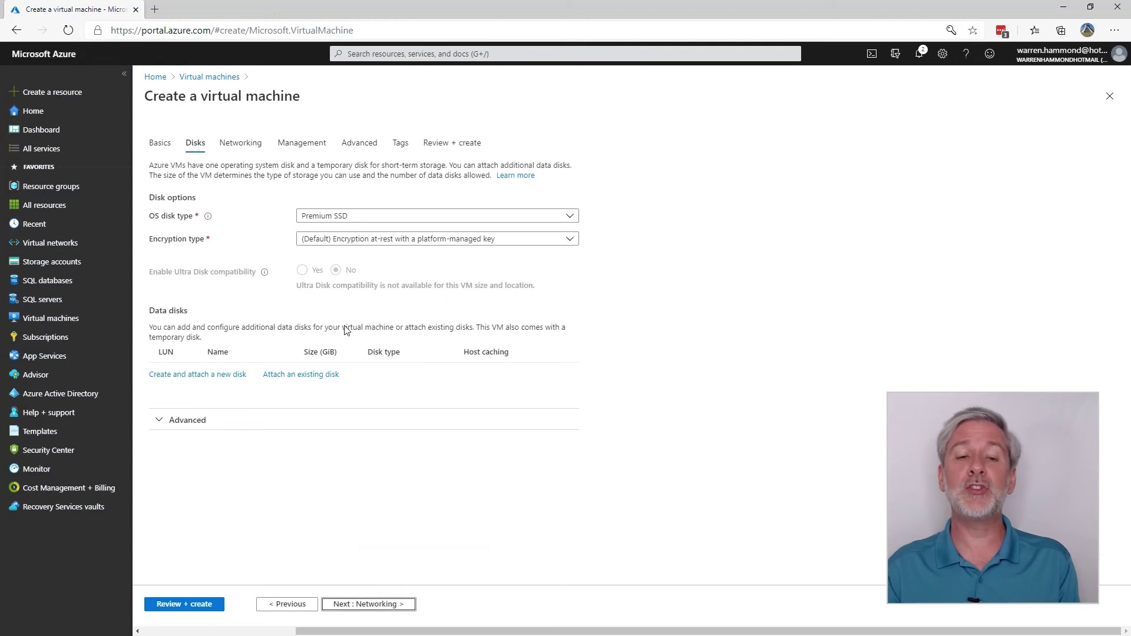
left_click(344, 218)
left_click(331, 232)
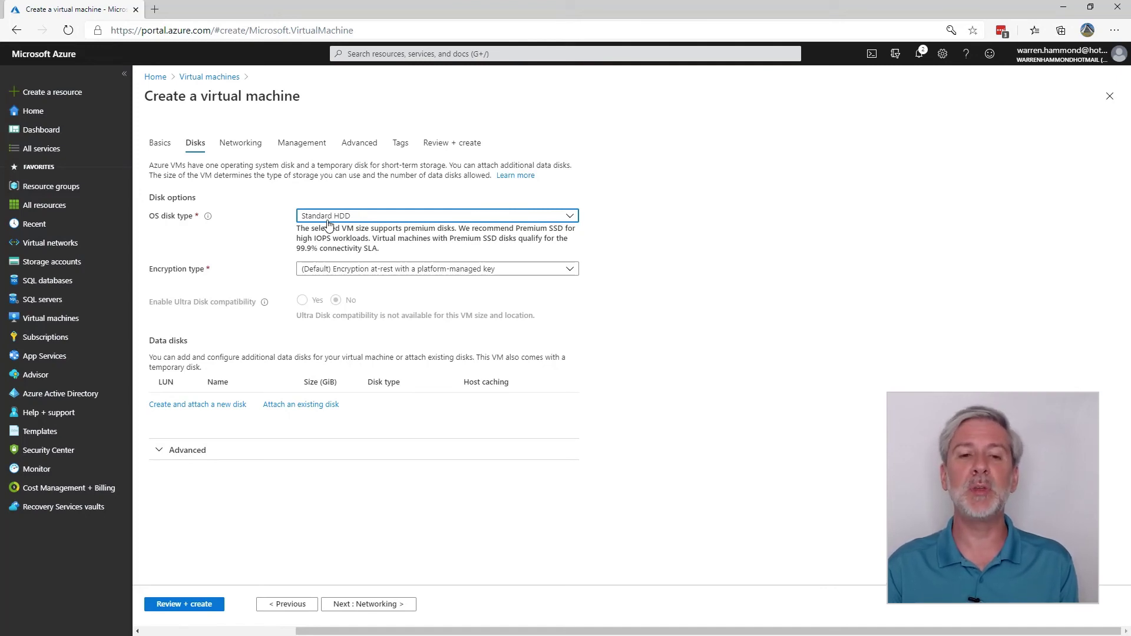
left_click(327, 219)
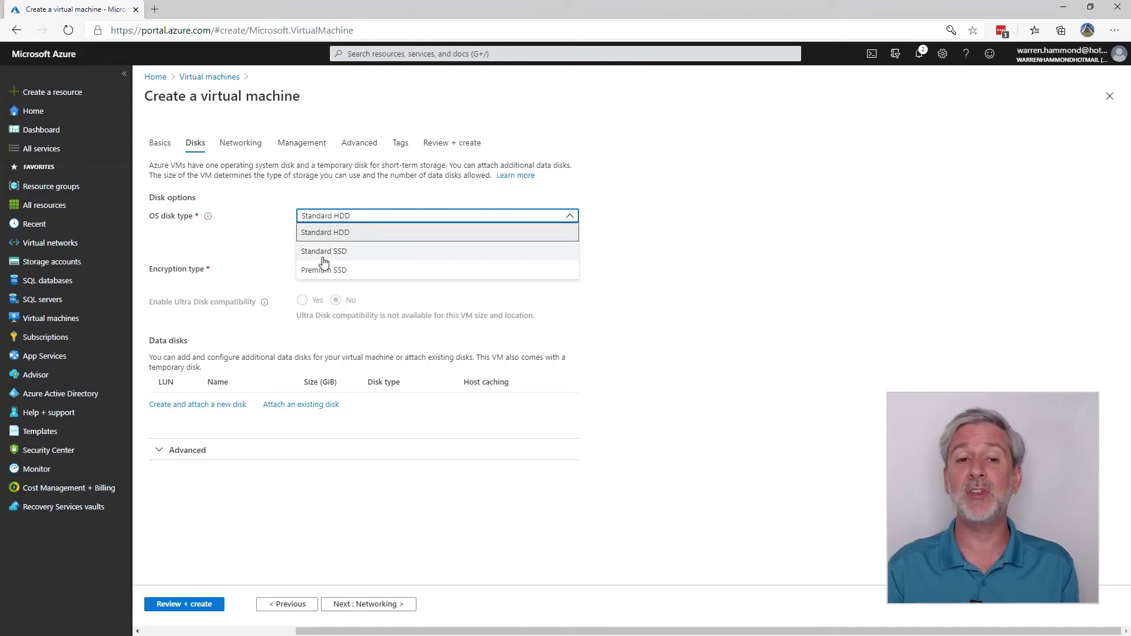
left_click(337, 221)
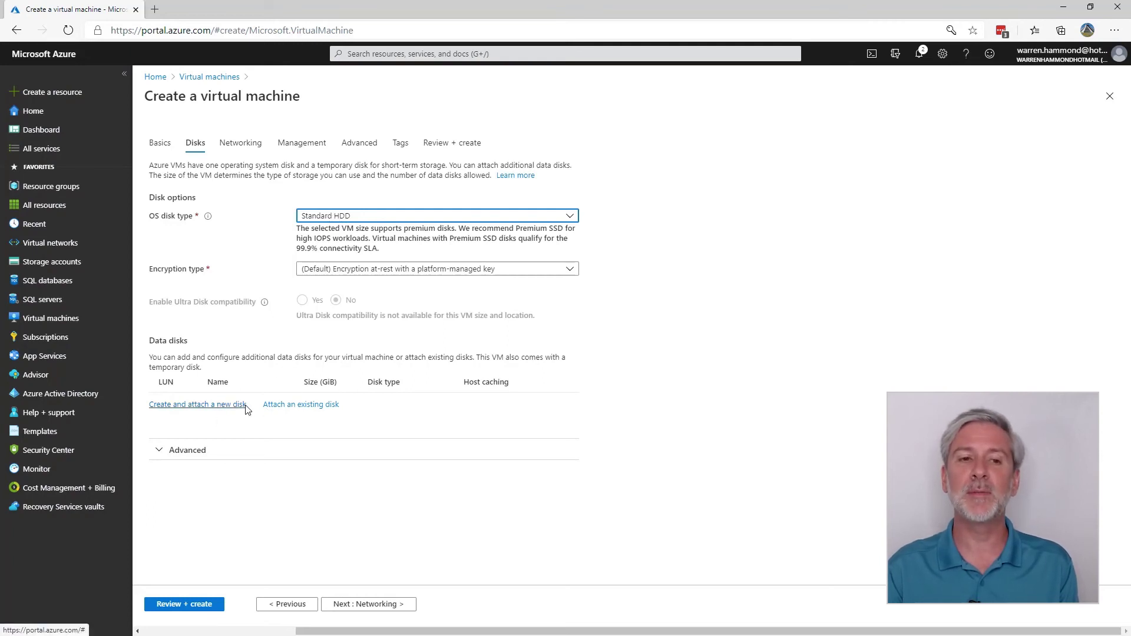
left_click(360, 604)
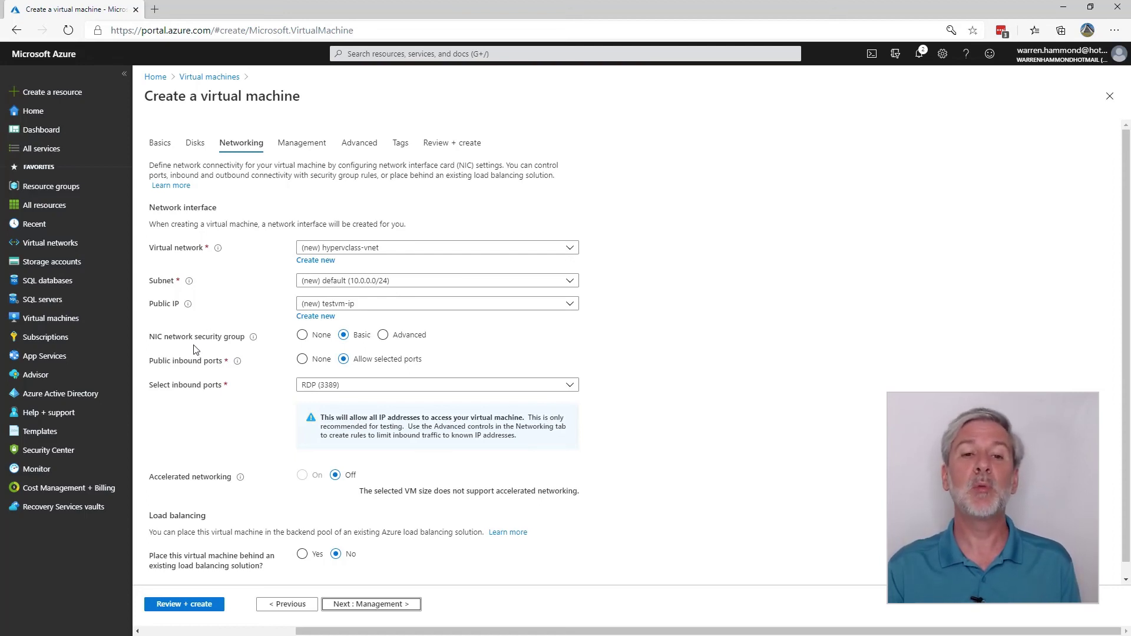
Step: Pass through Management and Advanced, validate with Review + create, and create testvm
left_click(301, 143)
left_click(359, 146)
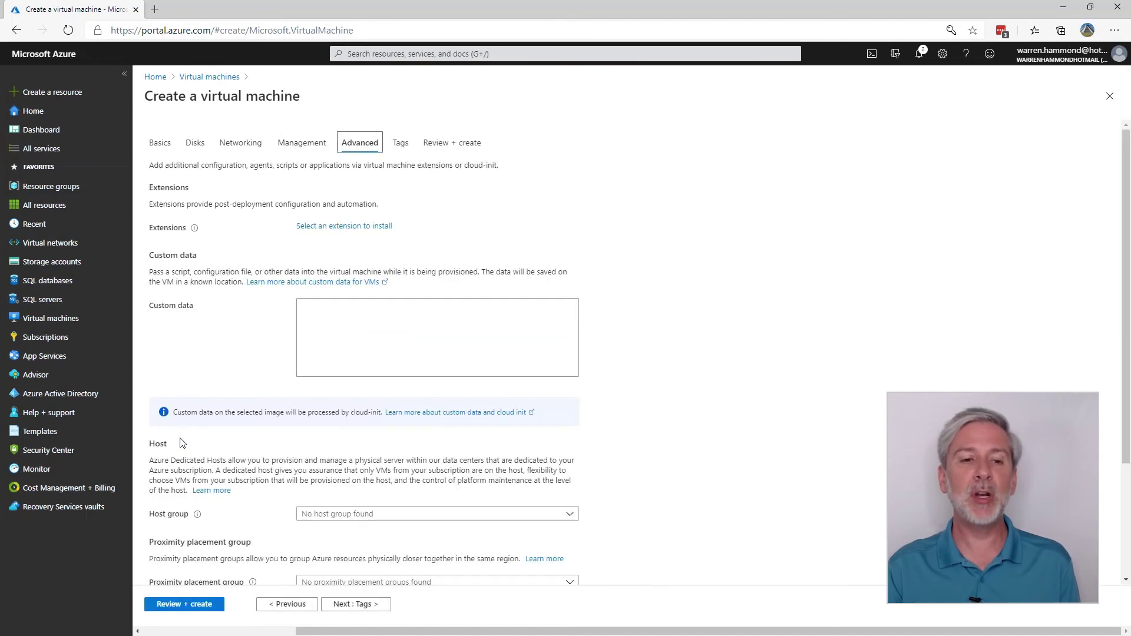
left_click(184, 604)
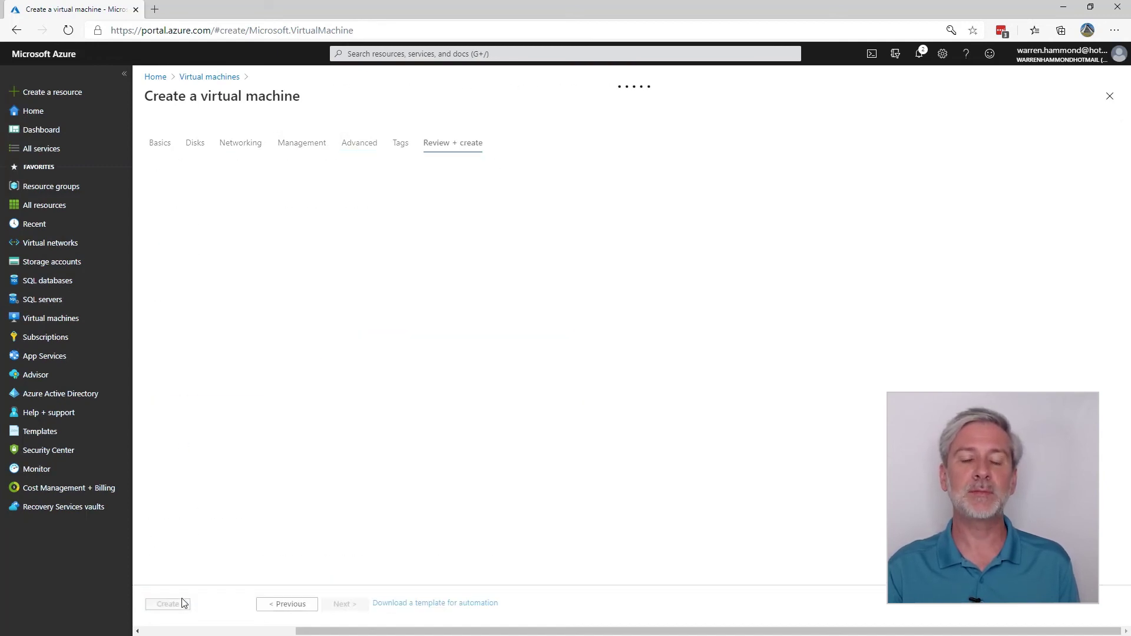
left_click(168, 604)
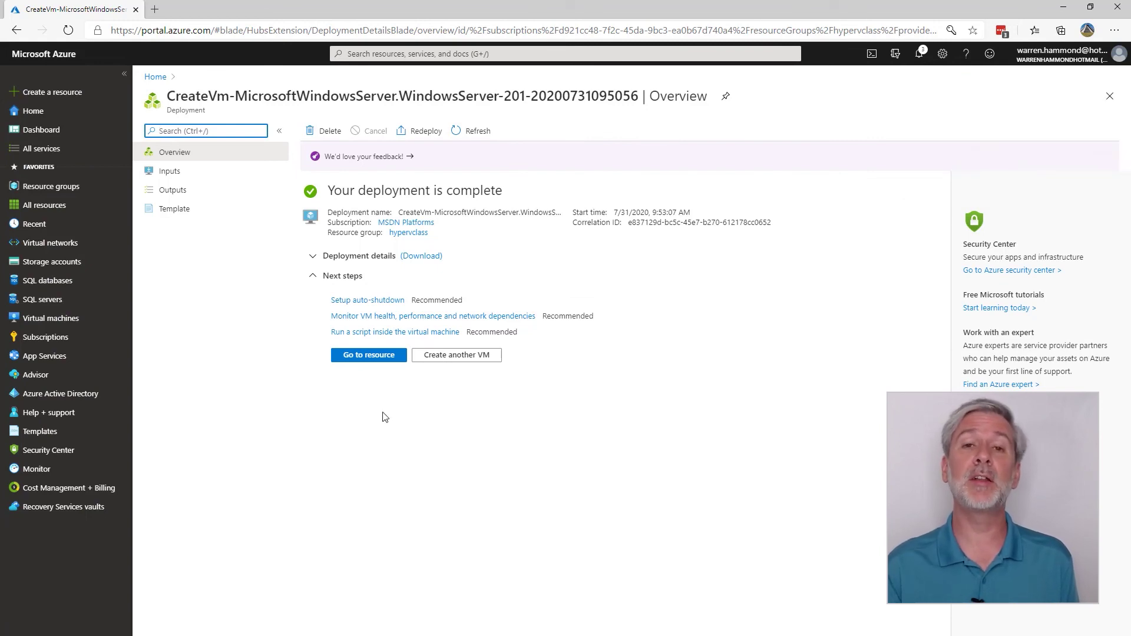
Step: Download testvm.rdp from the VM's Connect > RDP page and open it
left_click(371, 358)
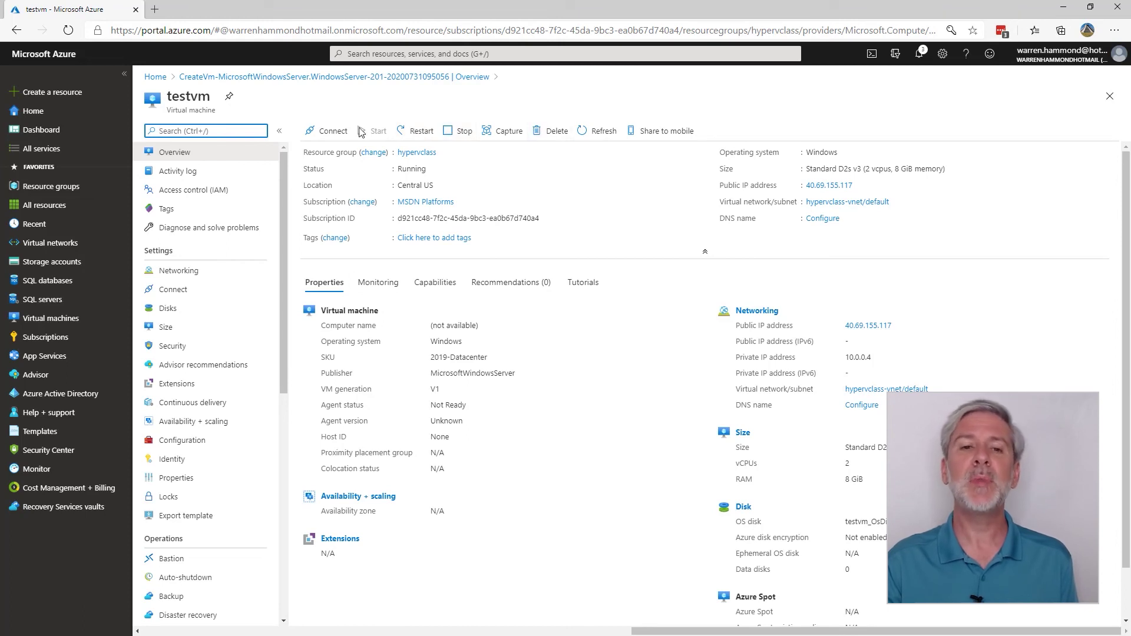
left_click(329, 131)
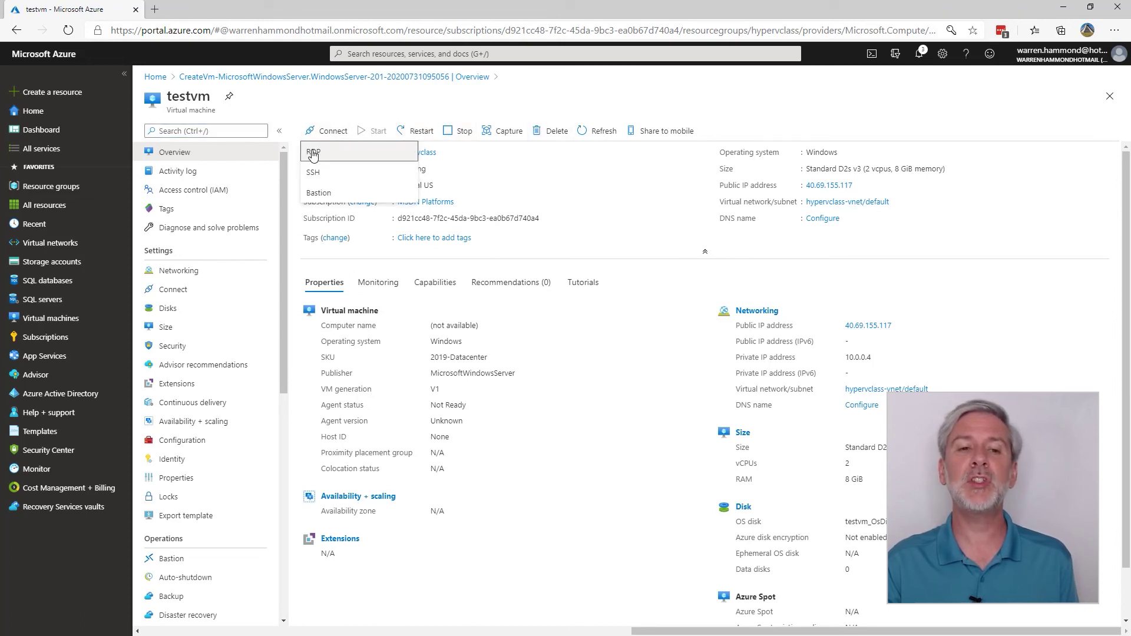
left_click(313, 153)
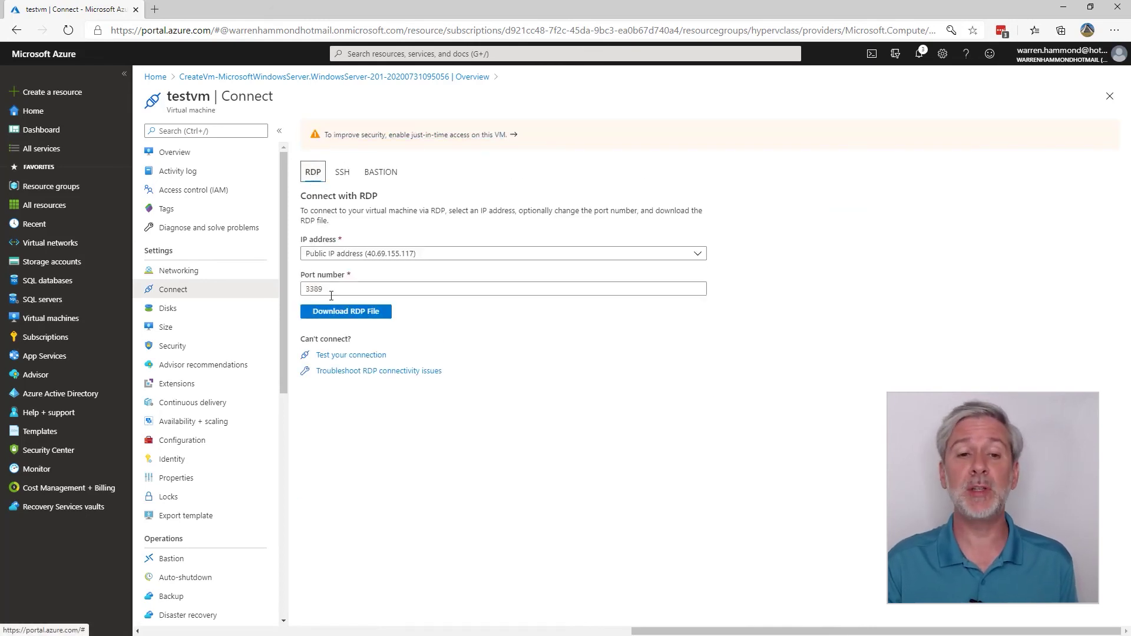
left_click(340, 312)
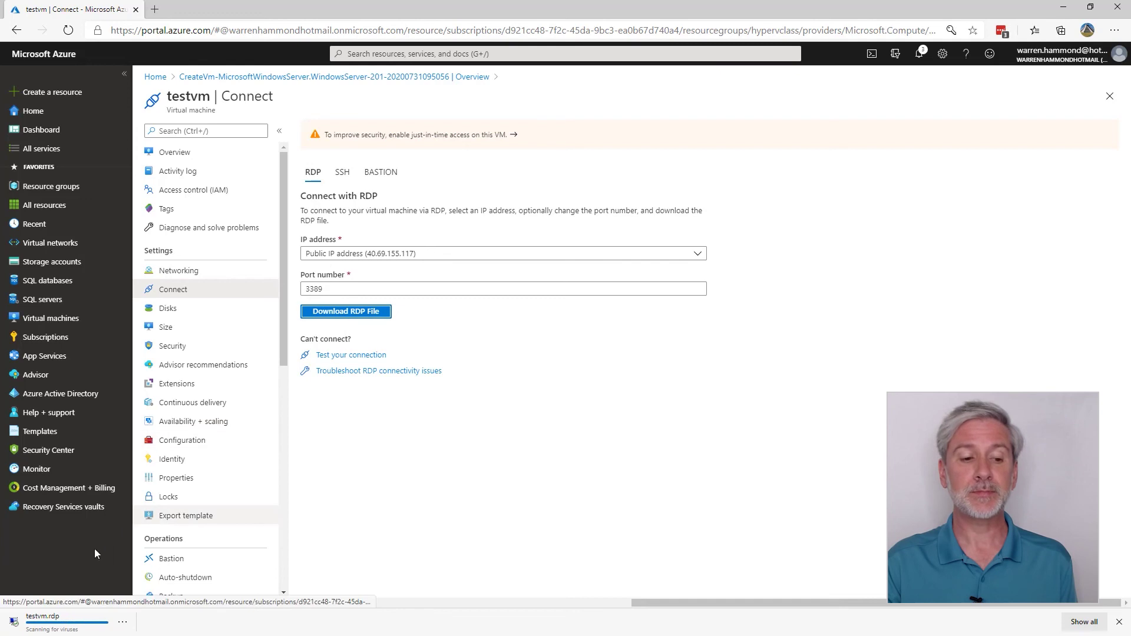
left_click(39, 629)
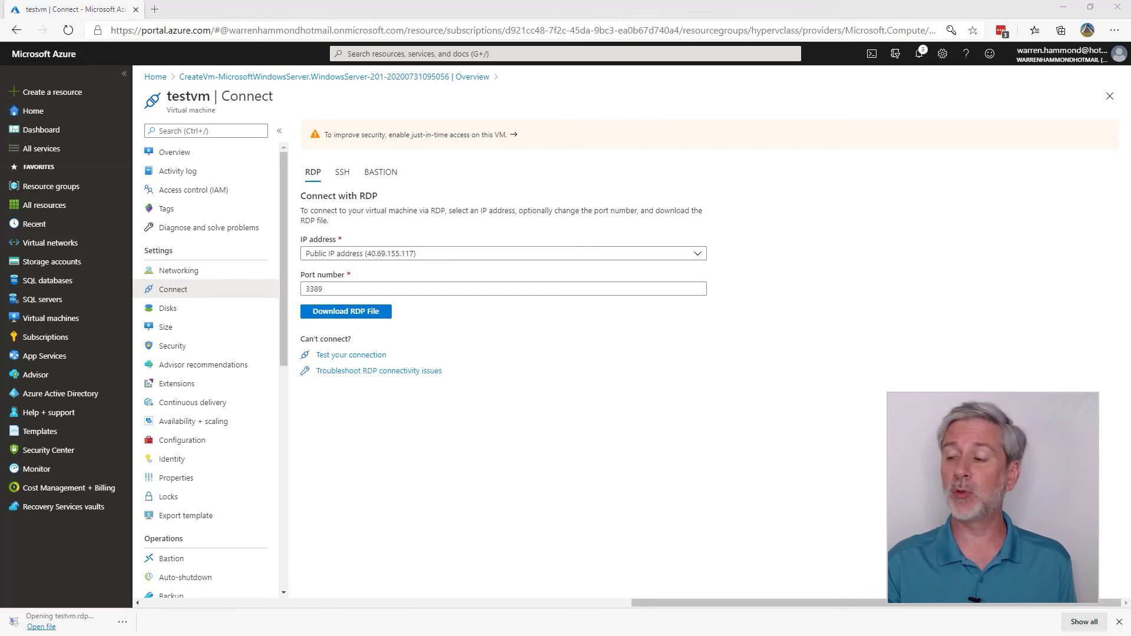
left_click_drag(1128, 221, 515, 203)
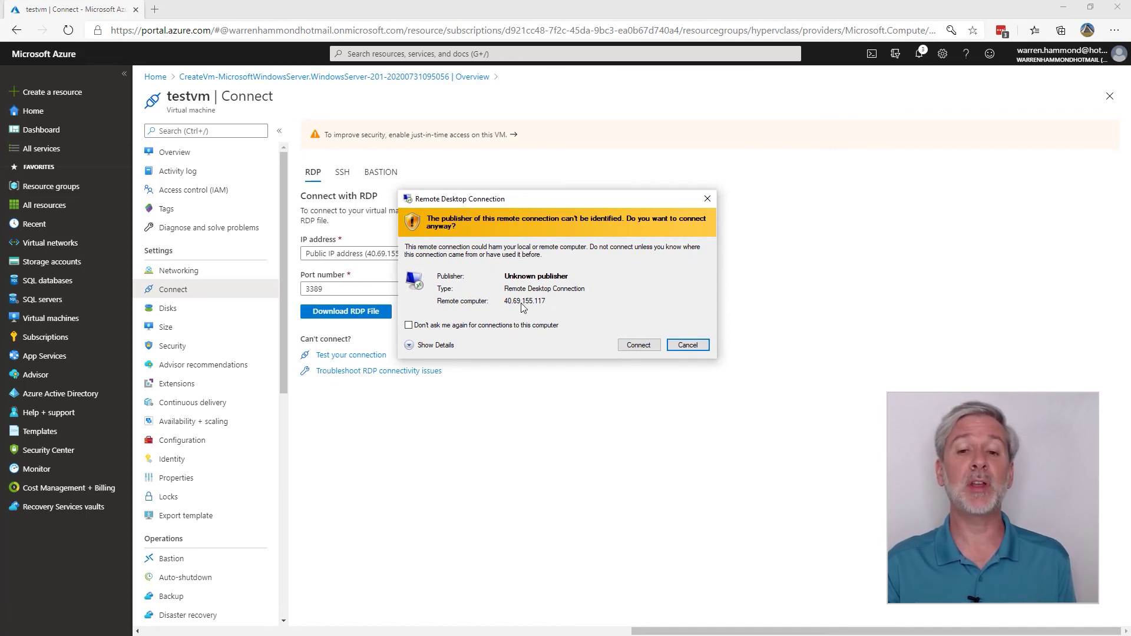
Step: Accept the publisher warning and sign in with a different account's username and password
left_click(638, 346)
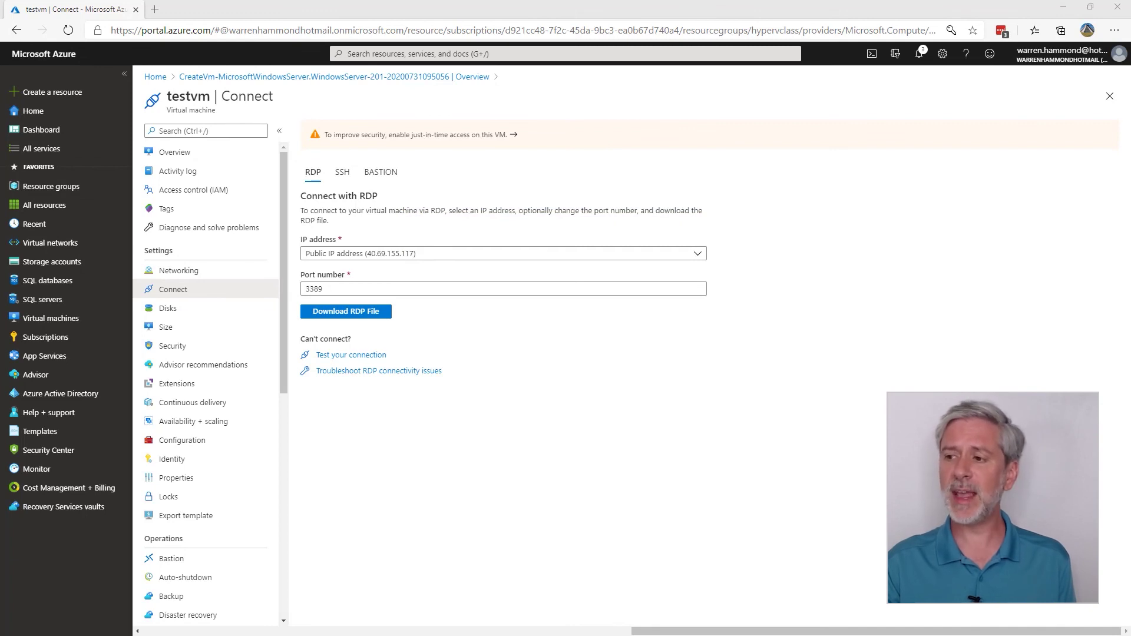
left_click_drag(940, 265, 513, 212)
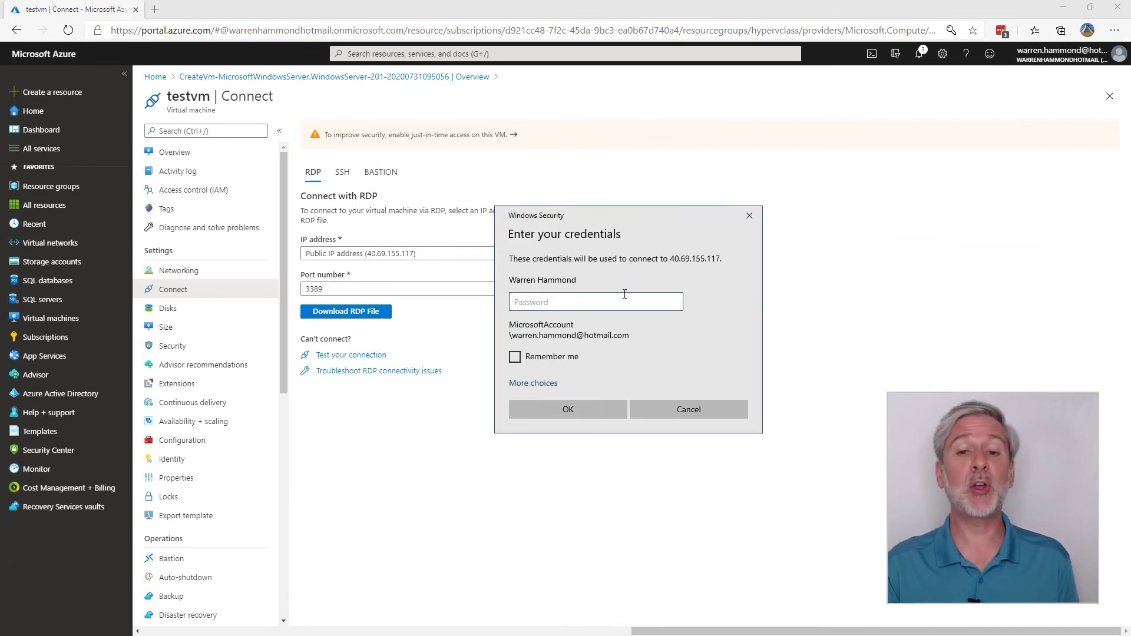
left_click(535, 383)
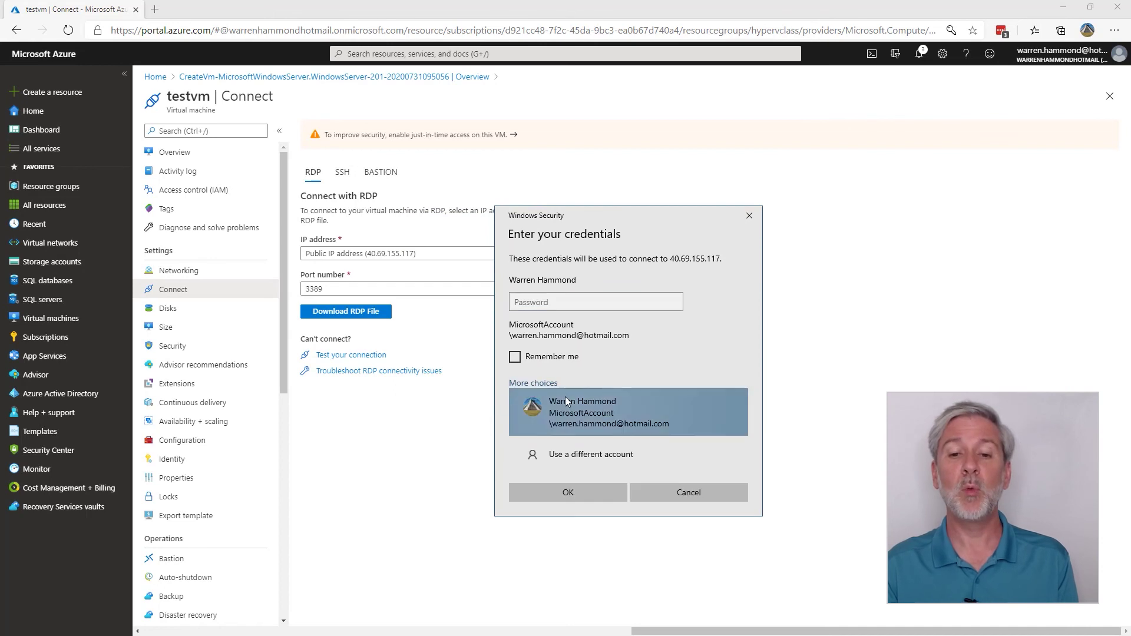
left_click(561, 457)
type("warrenhammond")
key("Tab")
type("••••••••")
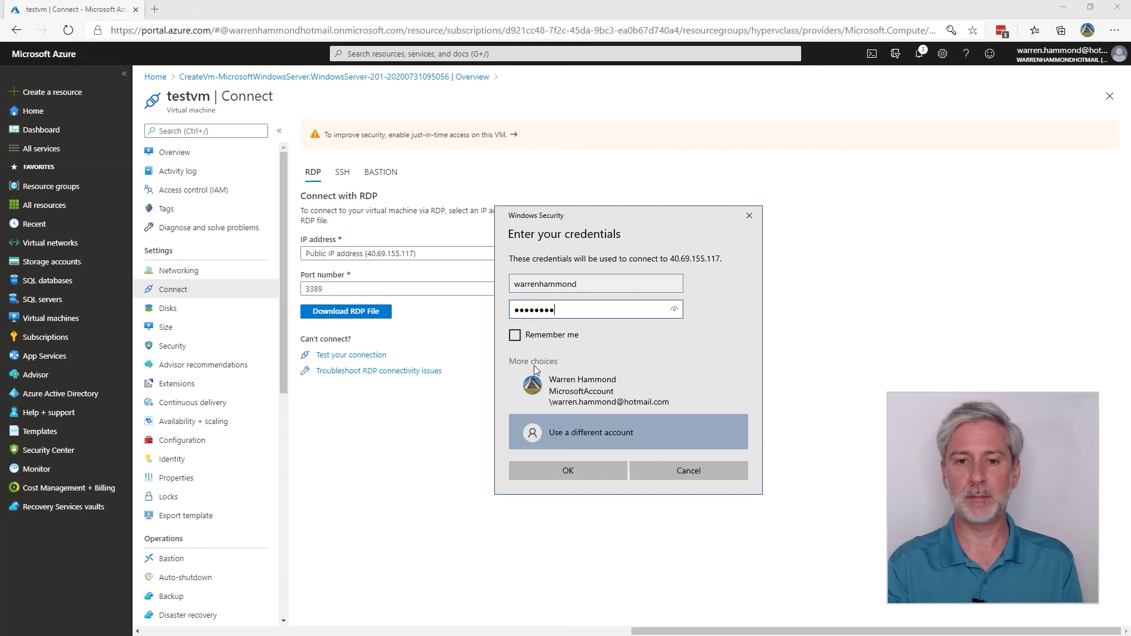
type("••••••")
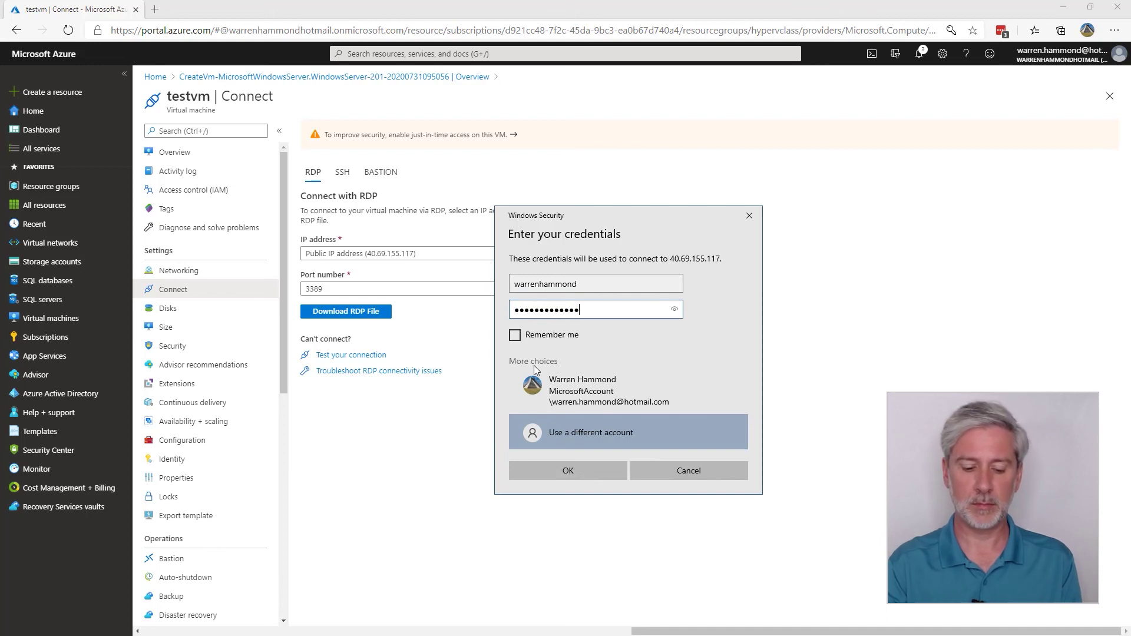
left_click(579, 469)
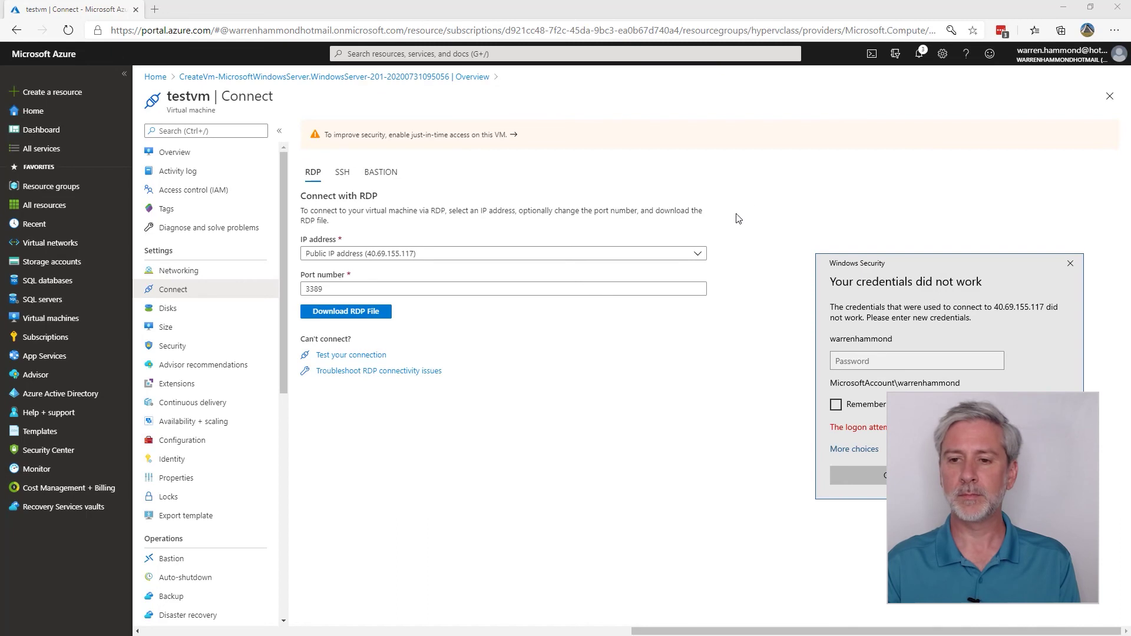
Step: Re-enter the password after the failed logon to open the testvm remote session
left_click_drag(893, 264, 473, 198)
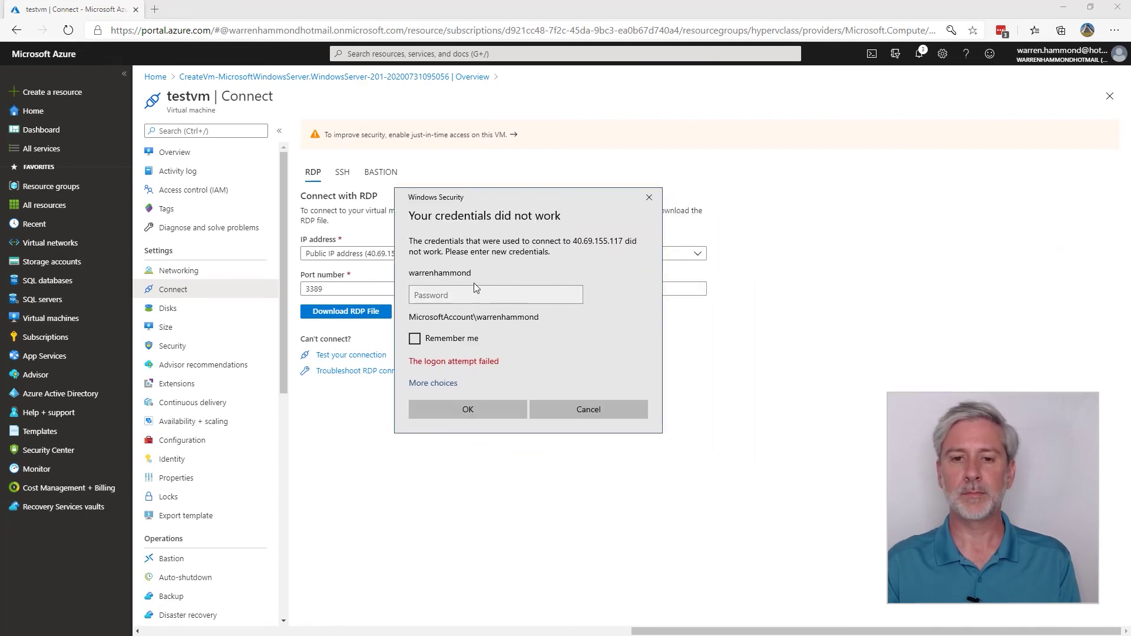
type("••••")
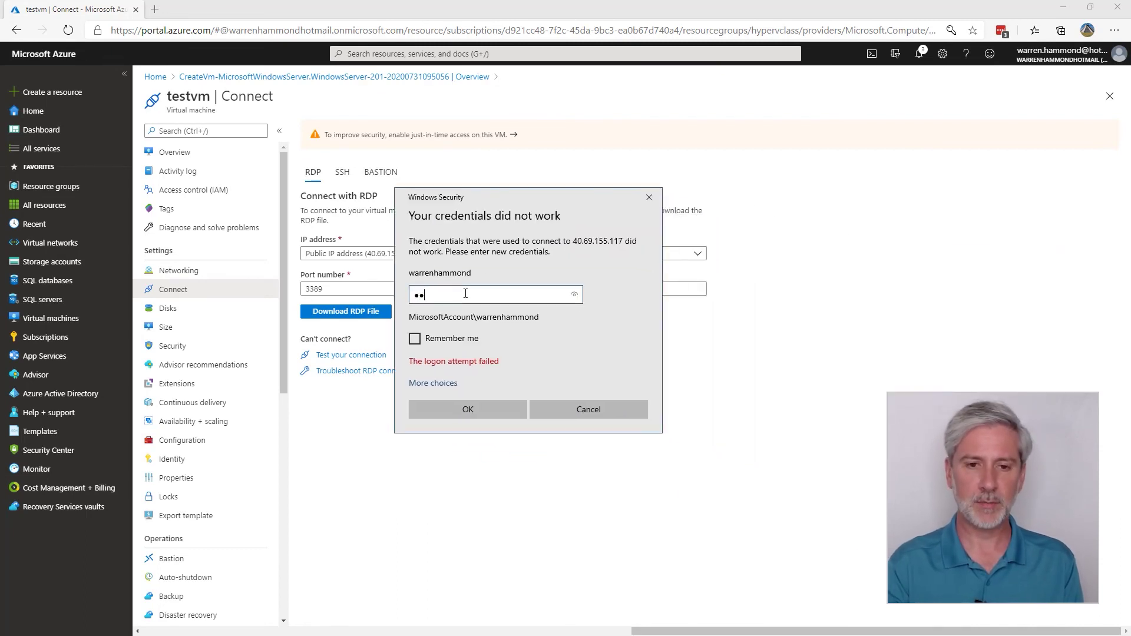
type("••••")
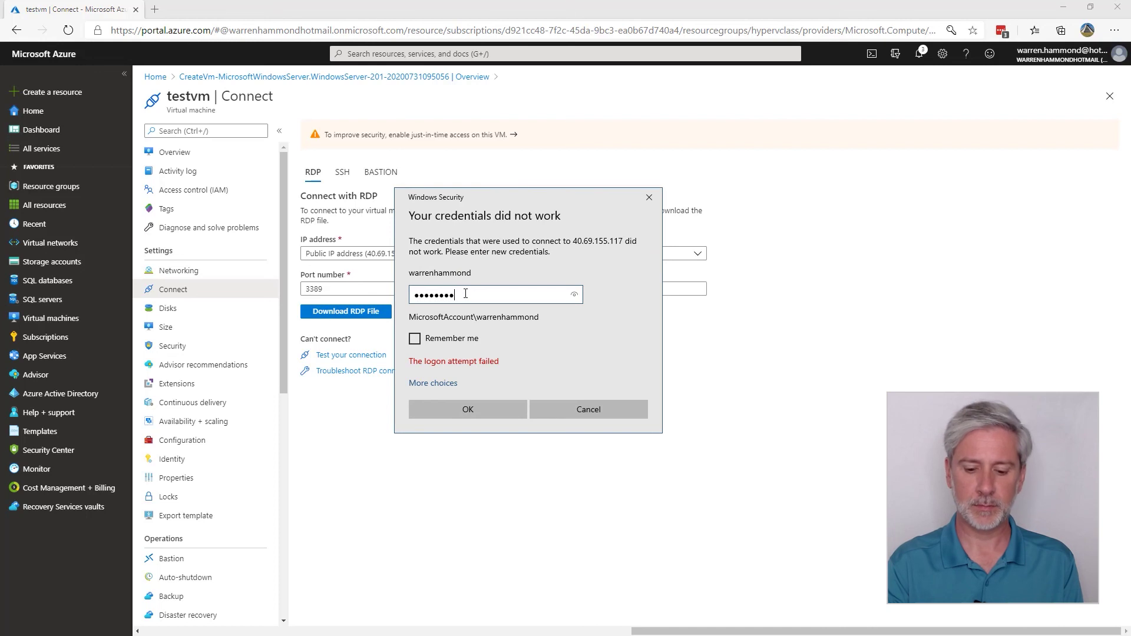
type("•••••")
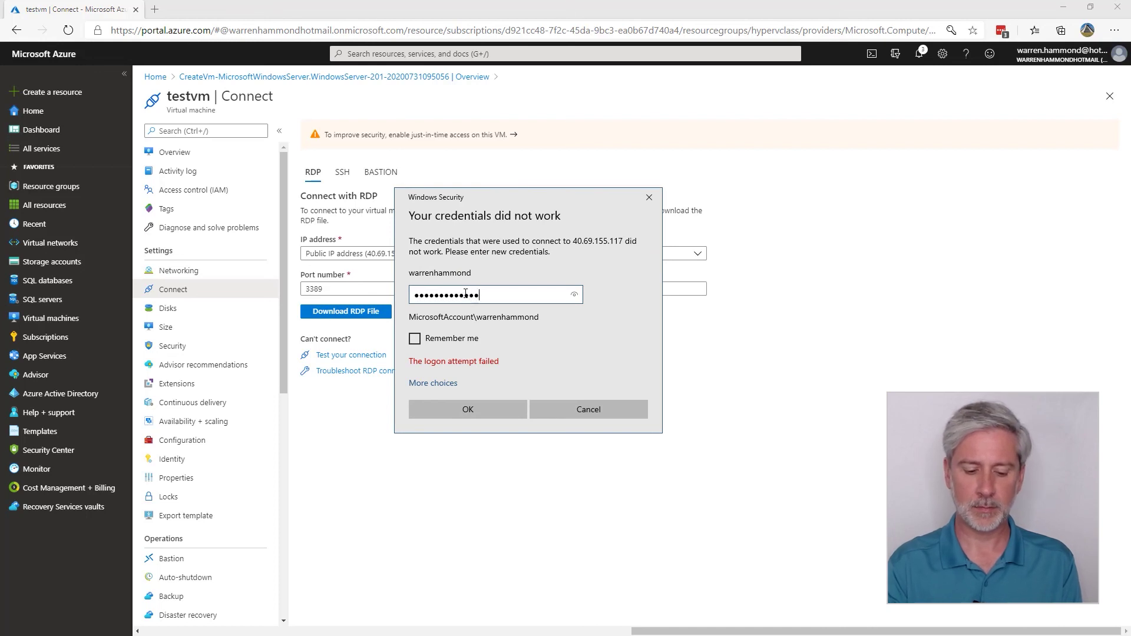
type("••")
left_click(479, 410)
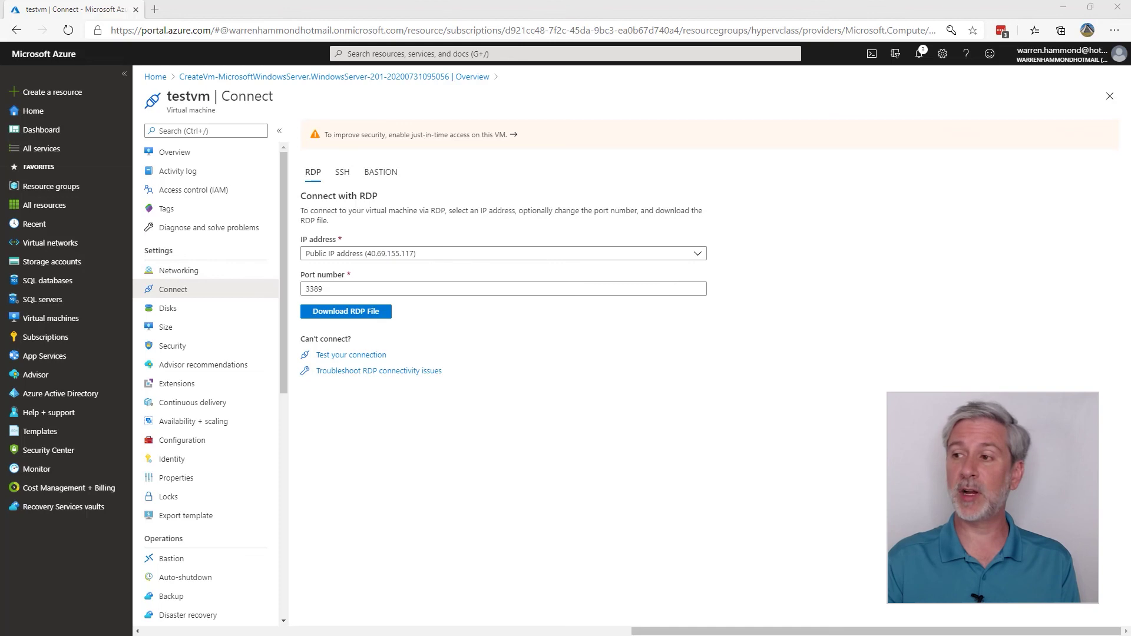
left_click_drag(1130, 109, 742, 112)
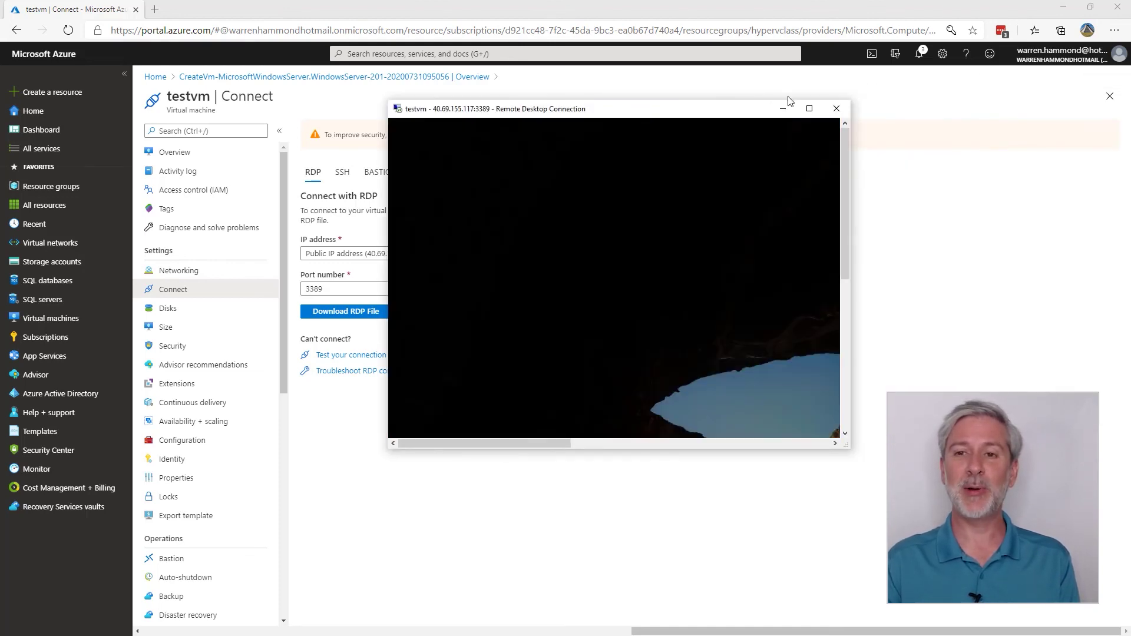